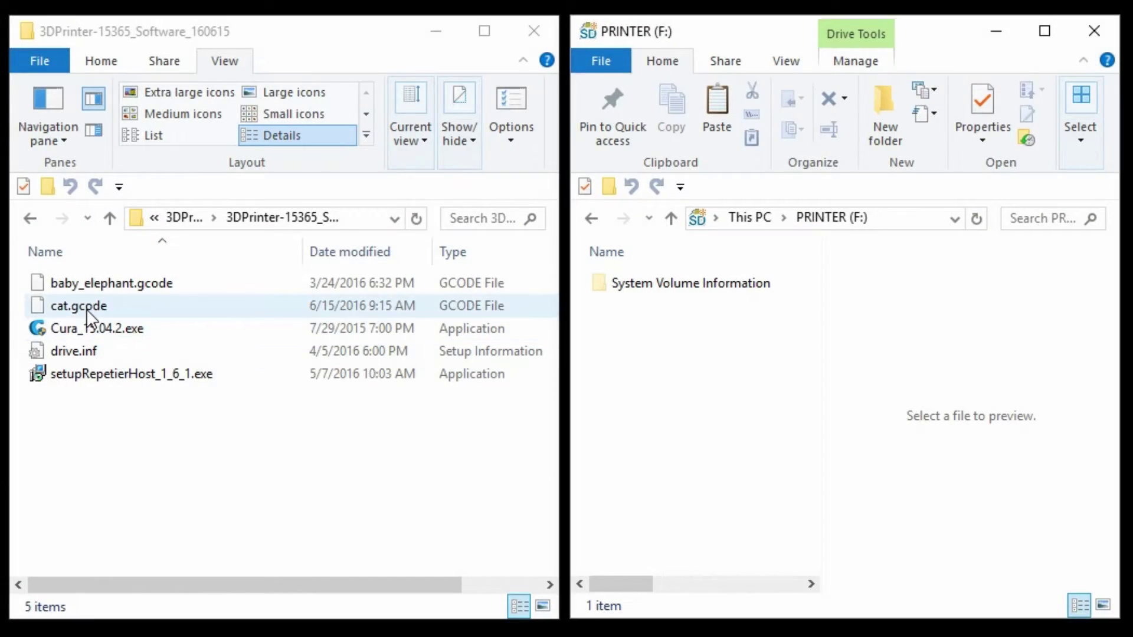
# Drag cat.gcode from the software folder into the PRINTER (F:) drive window.
pyautogui.moveTo(86, 309); pyautogui.dragTo(475, 353)
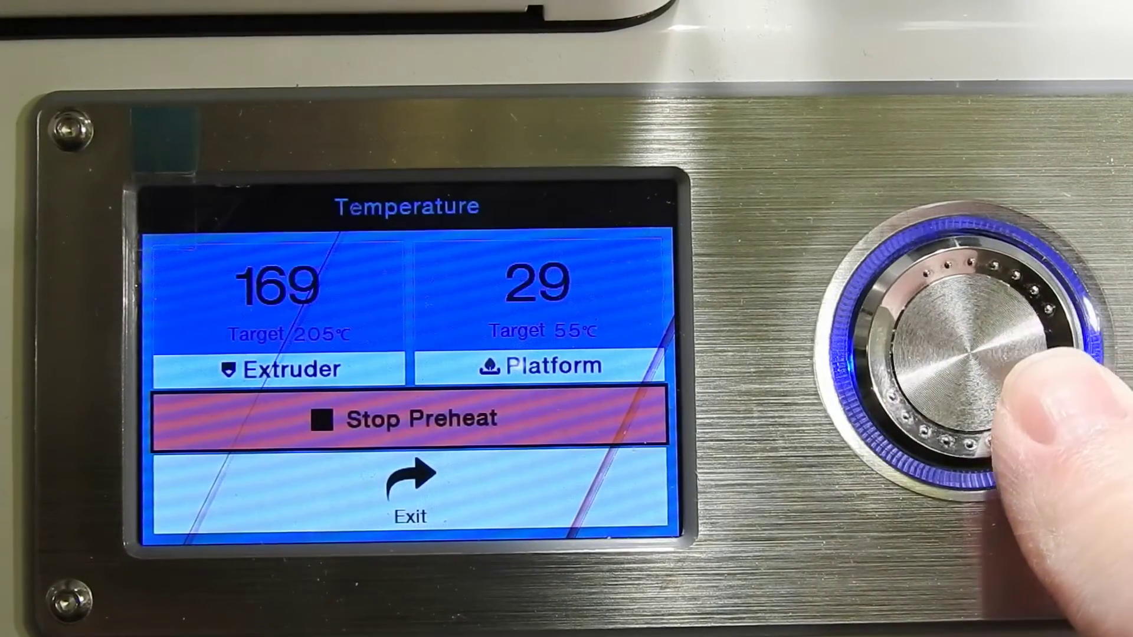
pyautogui.scroll(-1, 960, 349)
# On the printer panel, choose Exit, then Print, then cat.gcode to launch the print.
pyautogui.click(964, 345)
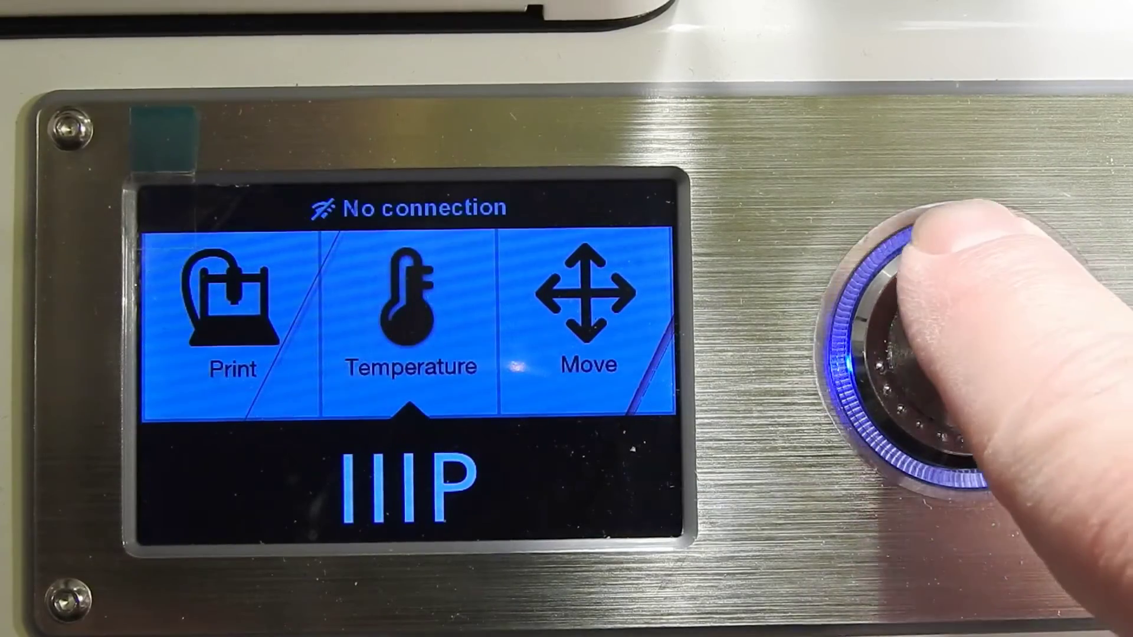
pyautogui.scroll(1, 965, 345)
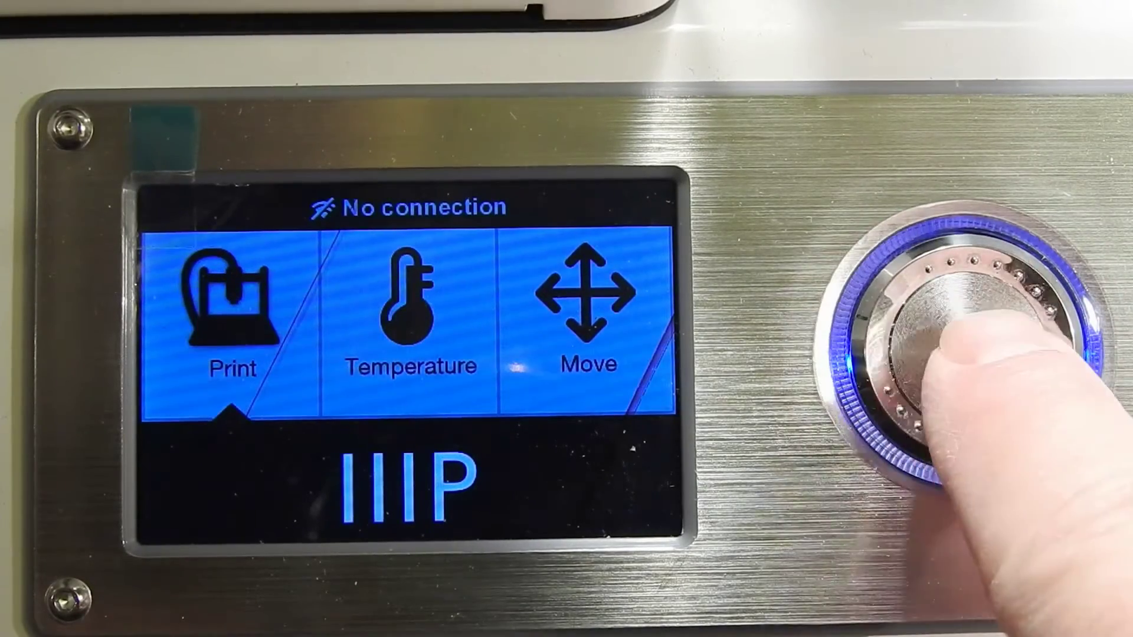
pyautogui.click(964, 345)
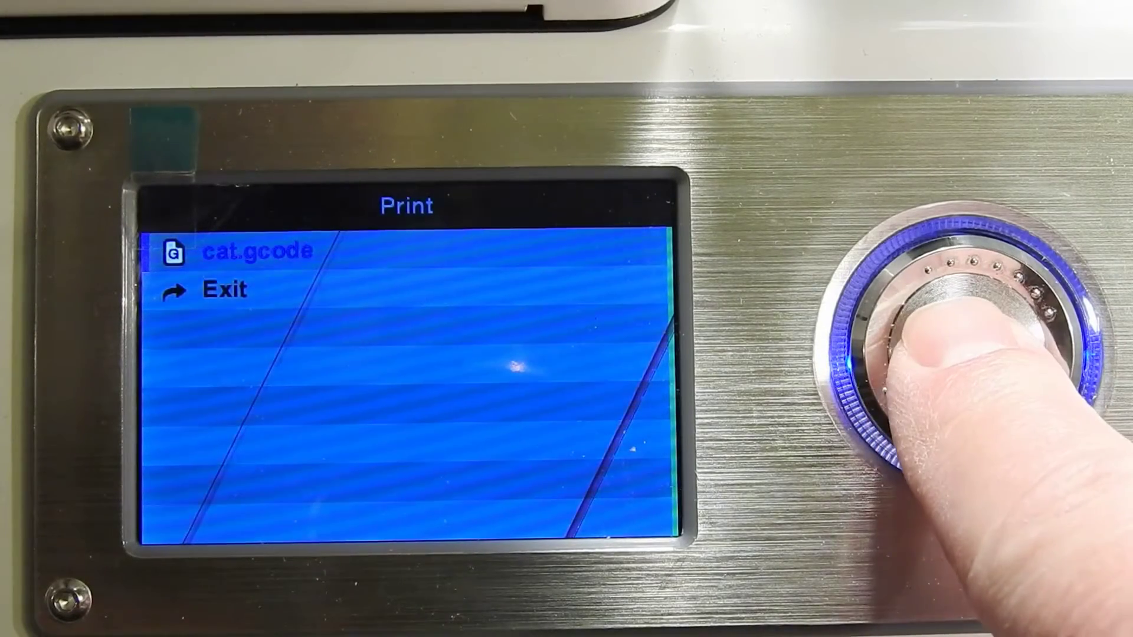
pyautogui.click(964, 346)
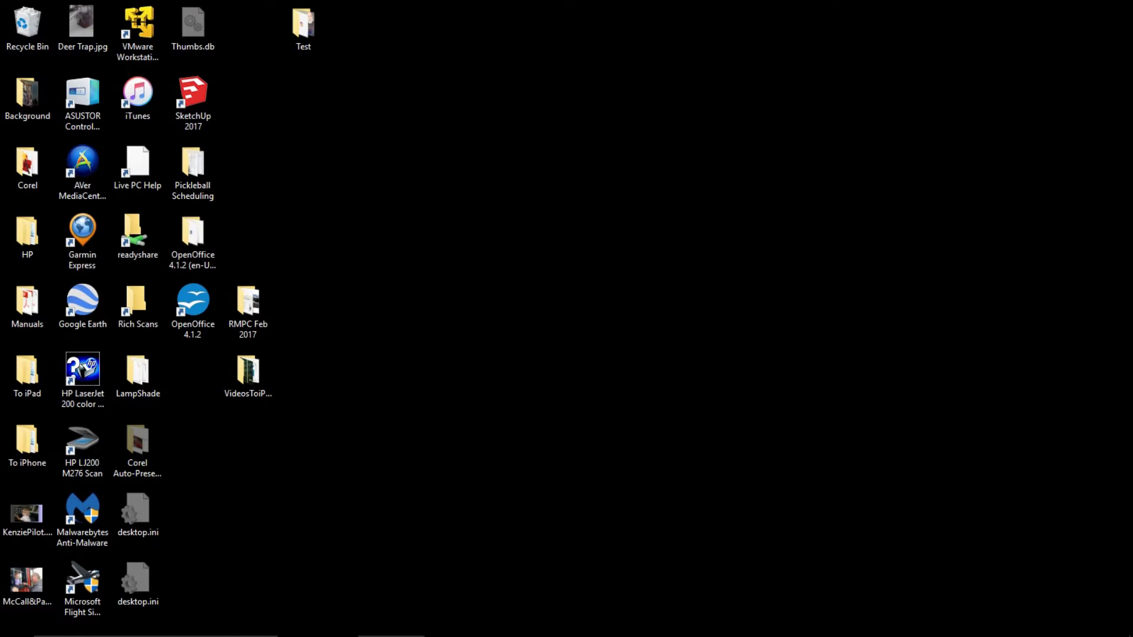
# Launch OpenSCAD from the Start menu and start a new design.
pyautogui.click(17, 624)
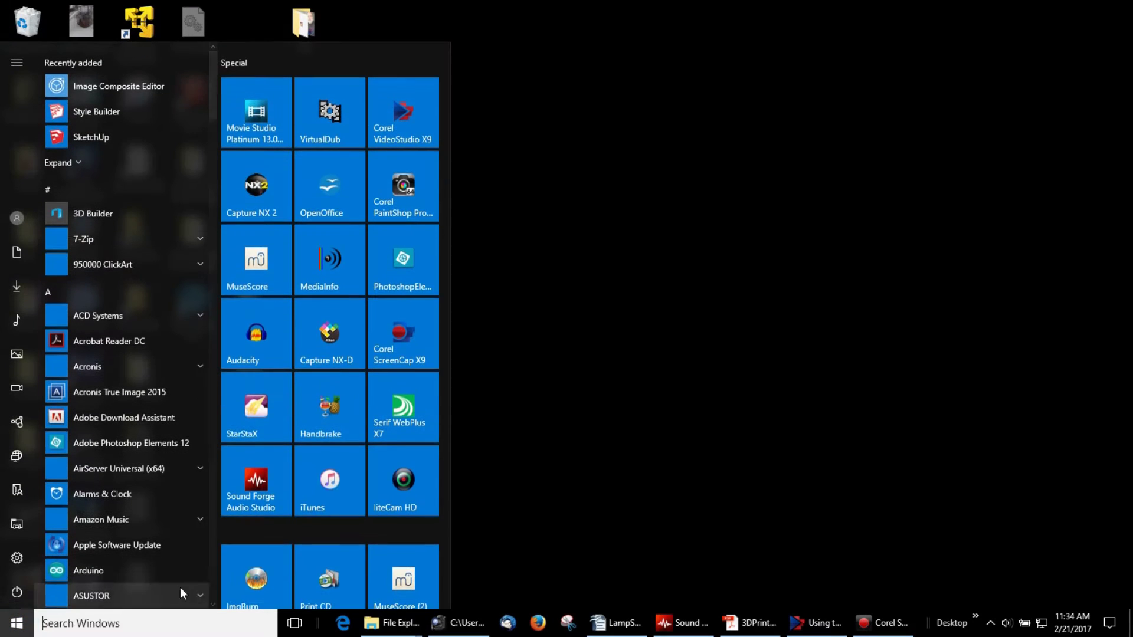
pyautogui.scroll(-2, 311, 569)
pyautogui.click(328, 575)
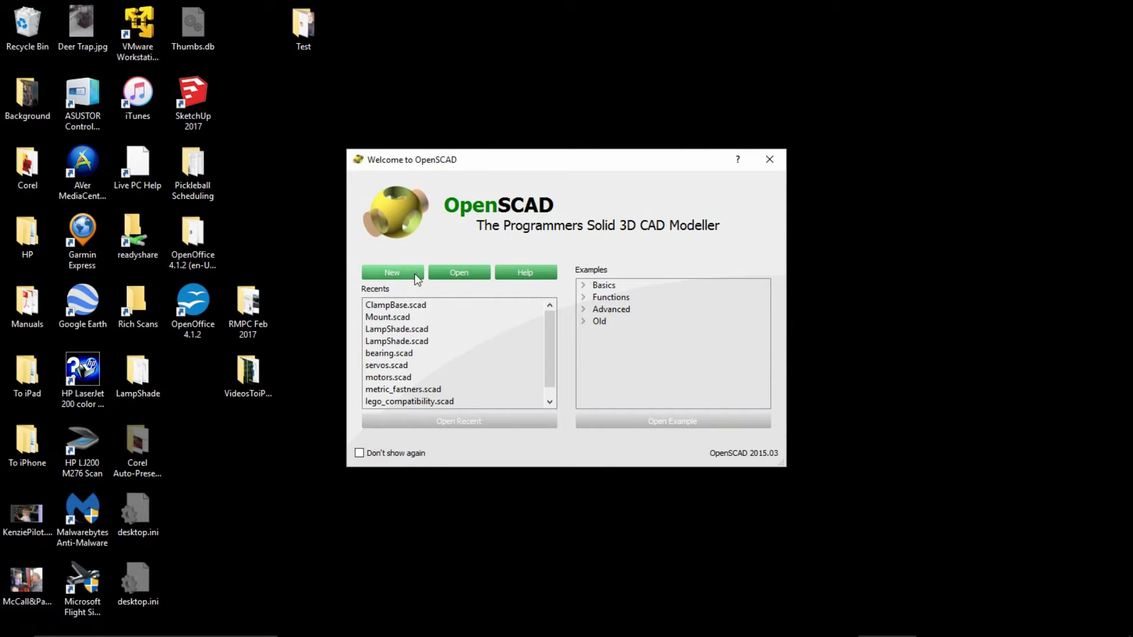
pyautogui.click(392, 274)
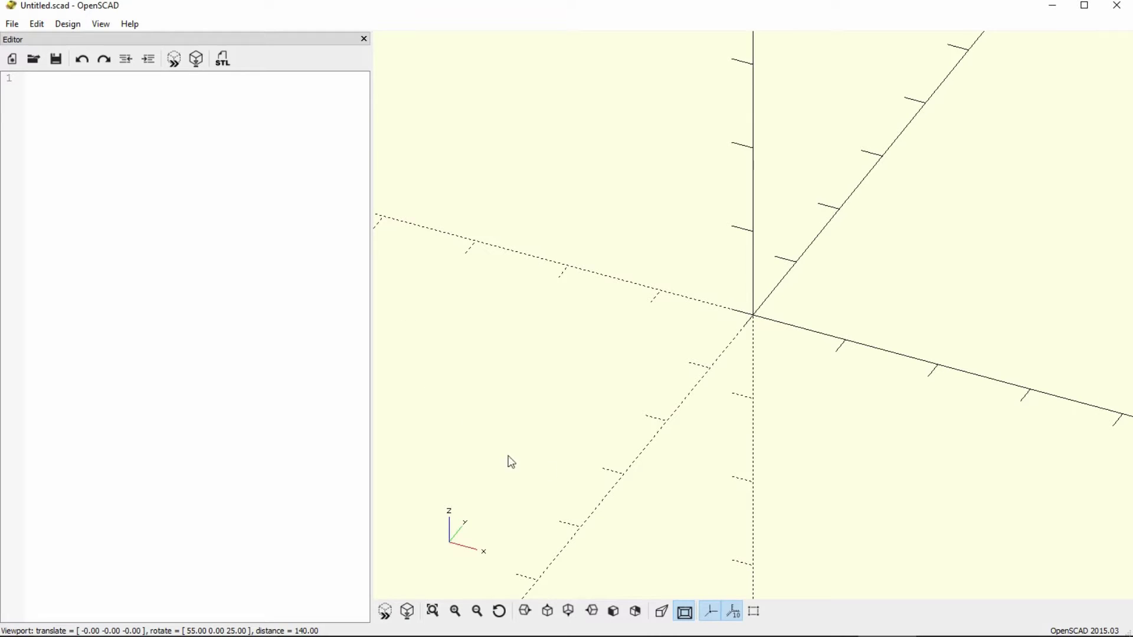
# Orbit the view to inspect the lampshade dome and cylinder shell pieces.
pyautogui.moveTo(556, 445); pyautogui.dragTo(549, 456)
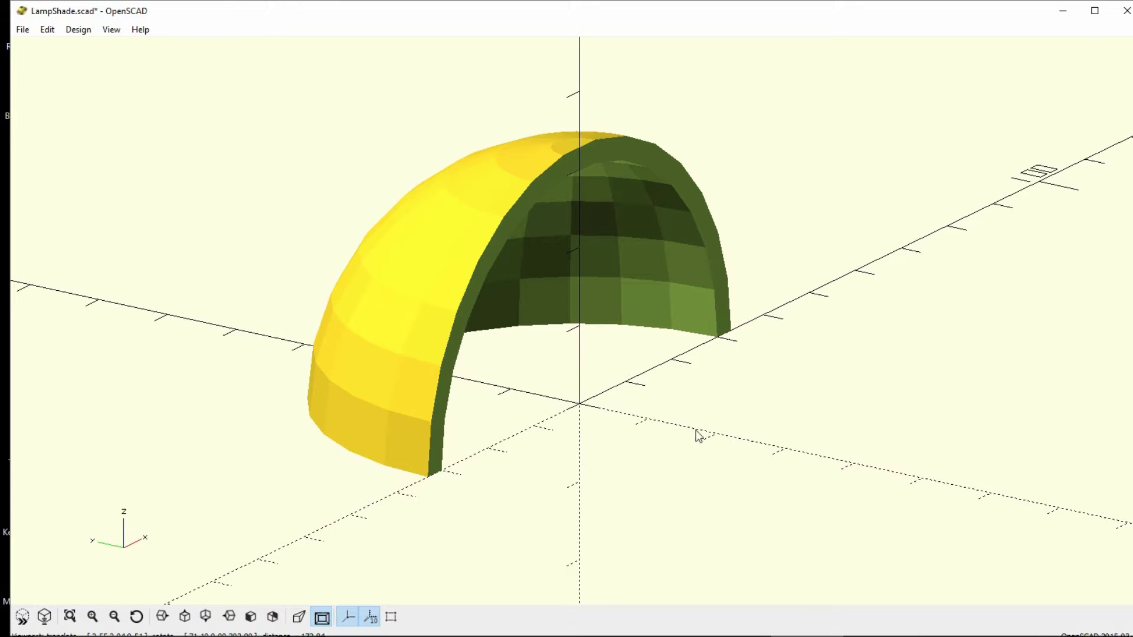
pyautogui.moveTo(814, 360); pyautogui.dragTo(723, 353)
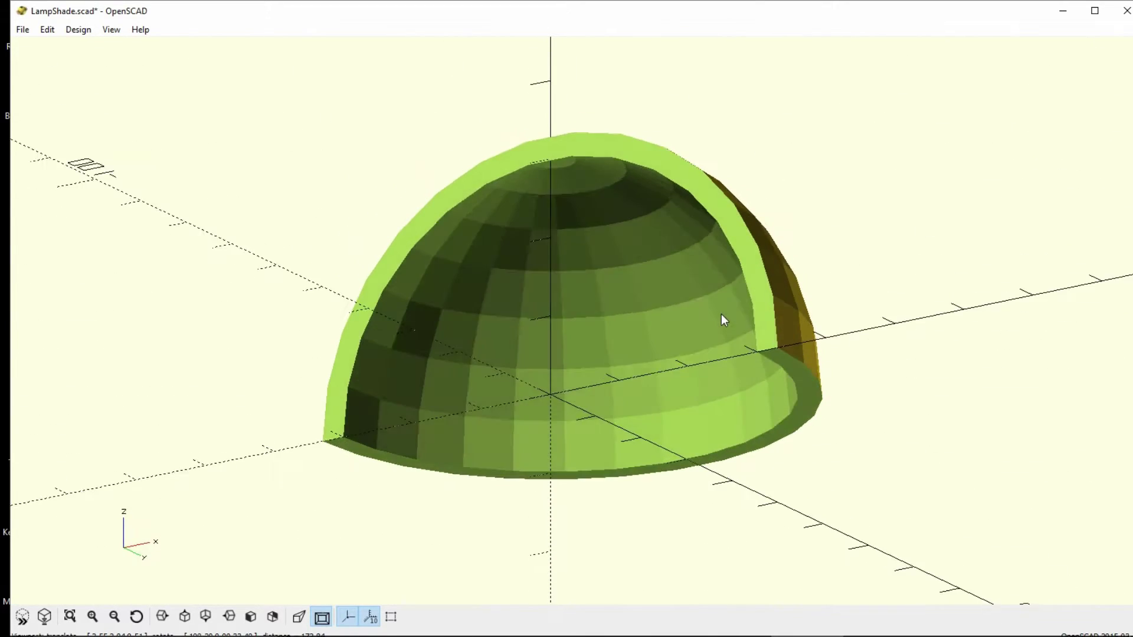
pyautogui.moveTo(722, 353); pyautogui.dragTo(720, 311)
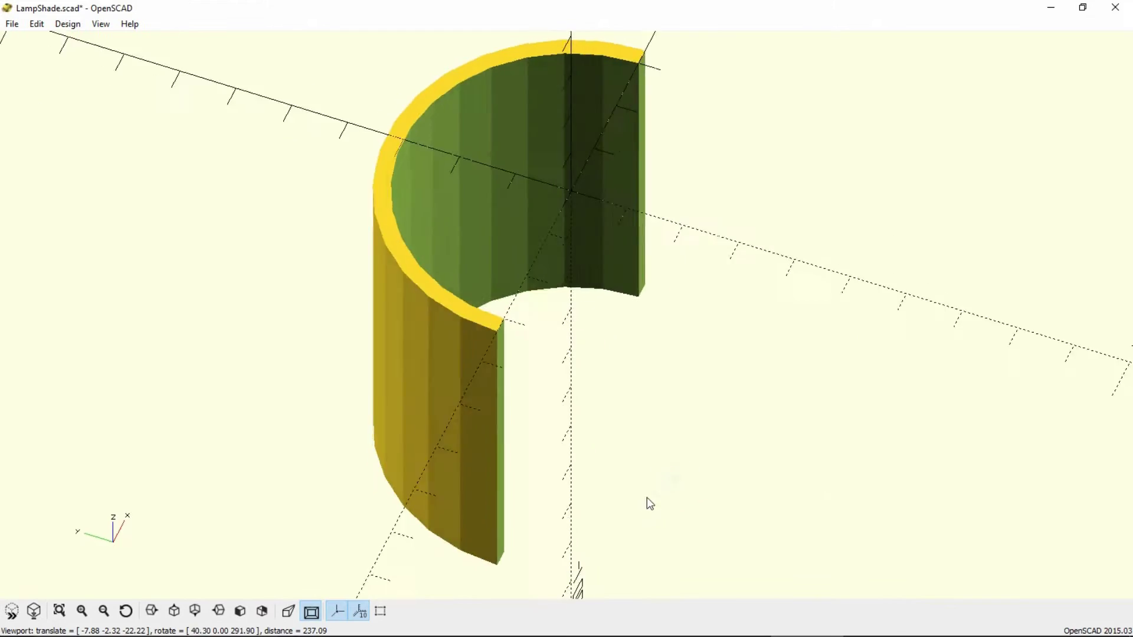
pyautogui.moveTo(647, 499)
pyautogui.mouseDown()
pyautogui.moveTo(511, 485)
pyautogui.moveTo(631, 484)
pyautogui.moveTo(735, 369)
pyautogui.moveTo(789, 433)
pyautogui.mouseUp()
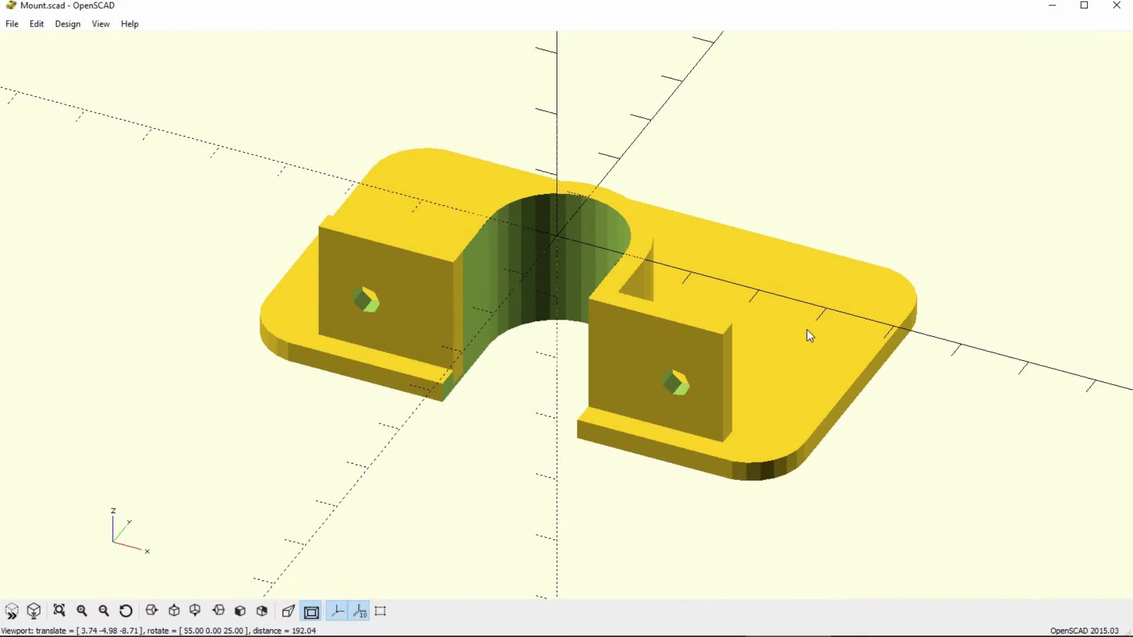
# Export the lampshade as LampShade.stl into the Desktop's LampShade folder.
pyautogui.moveTo(806, 330)
pyautogui.mouseDown()
pyautogui.moveTo(683, 360)
pyautogui.moveTo(658, 256)
pyautogui.moveTo(656, 331)
pyautogui.moveTo(735, 351)
pyautogui.moveTo(805, 334)
pyautogui.mouseUp()
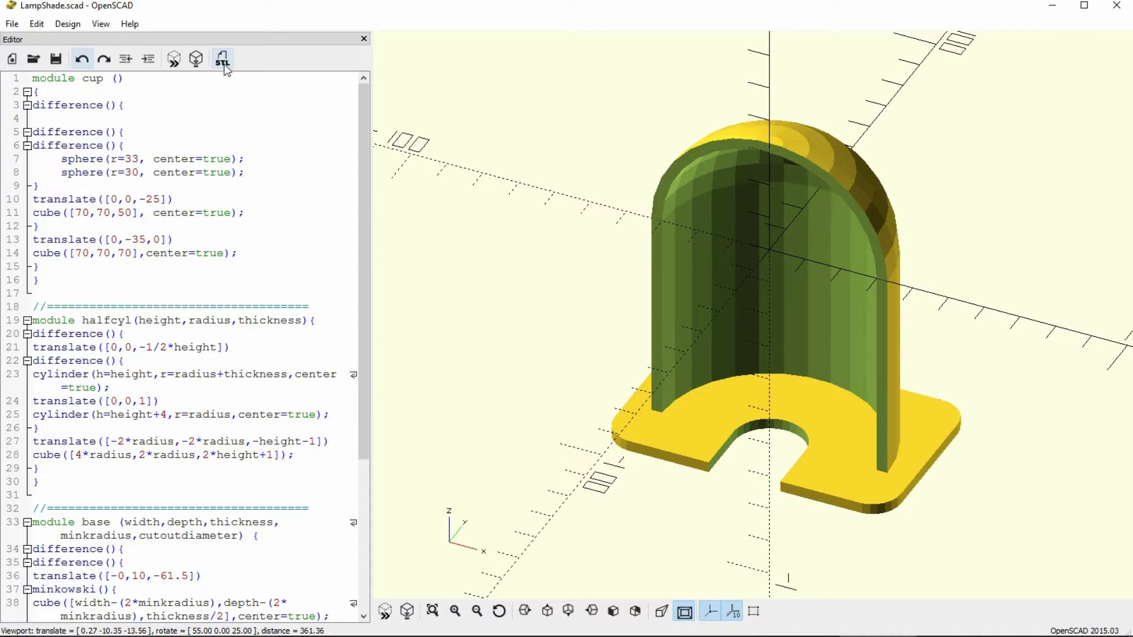
pyautogui.click(222, 60)
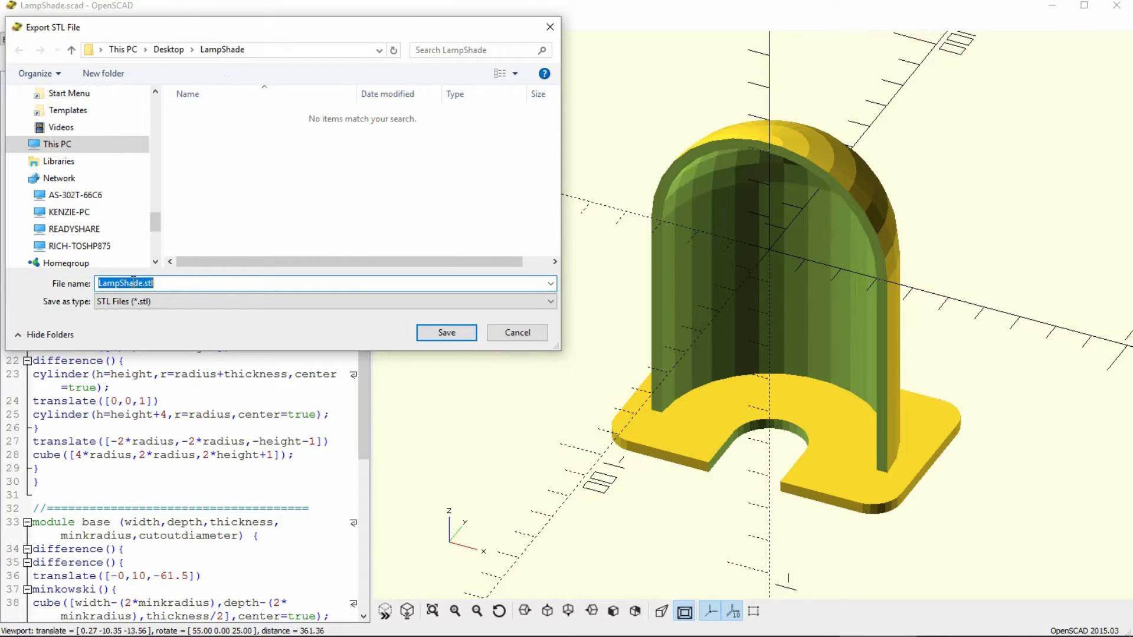
pyautogui.click(444, 334)
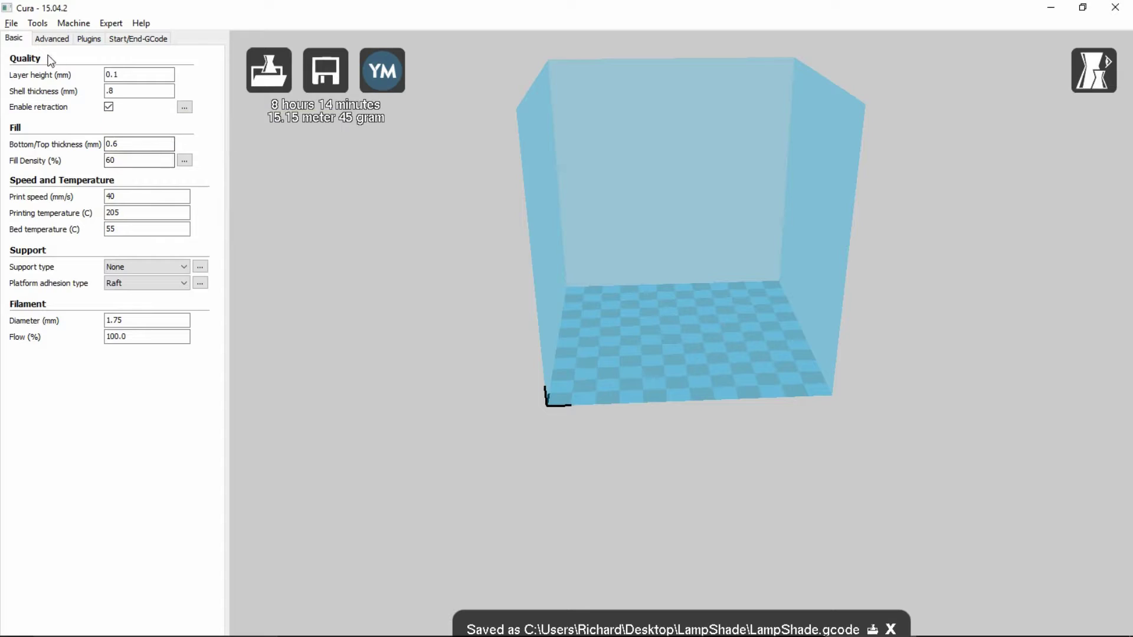
pyautogui.click(11, 23)
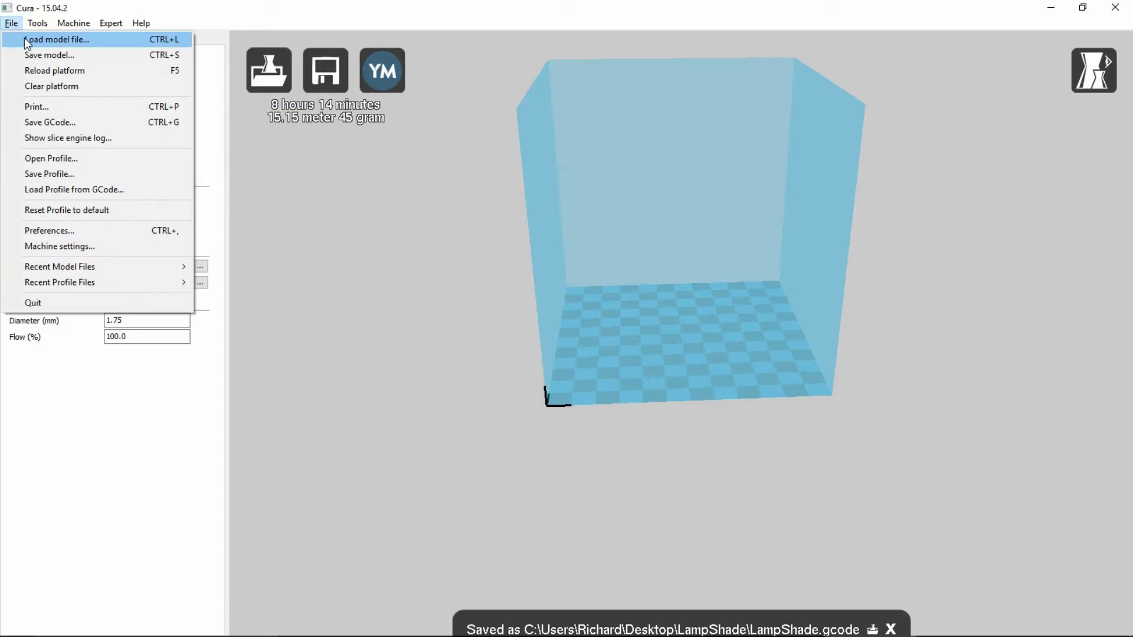
pyautogui.click(39, 41)
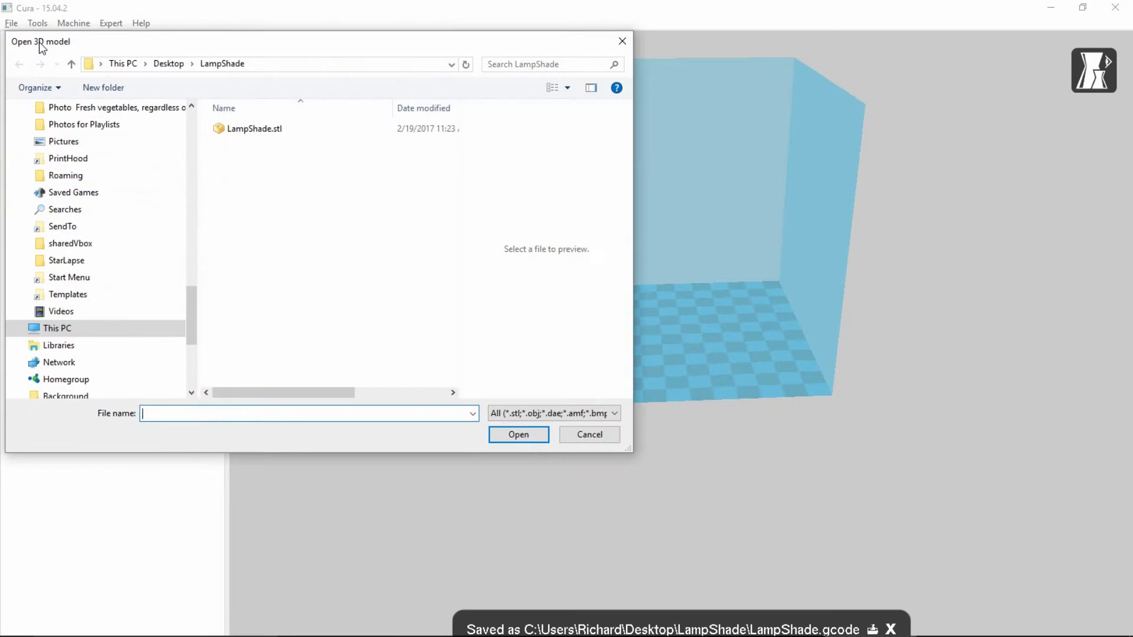
pyautogui.click(251, 128)
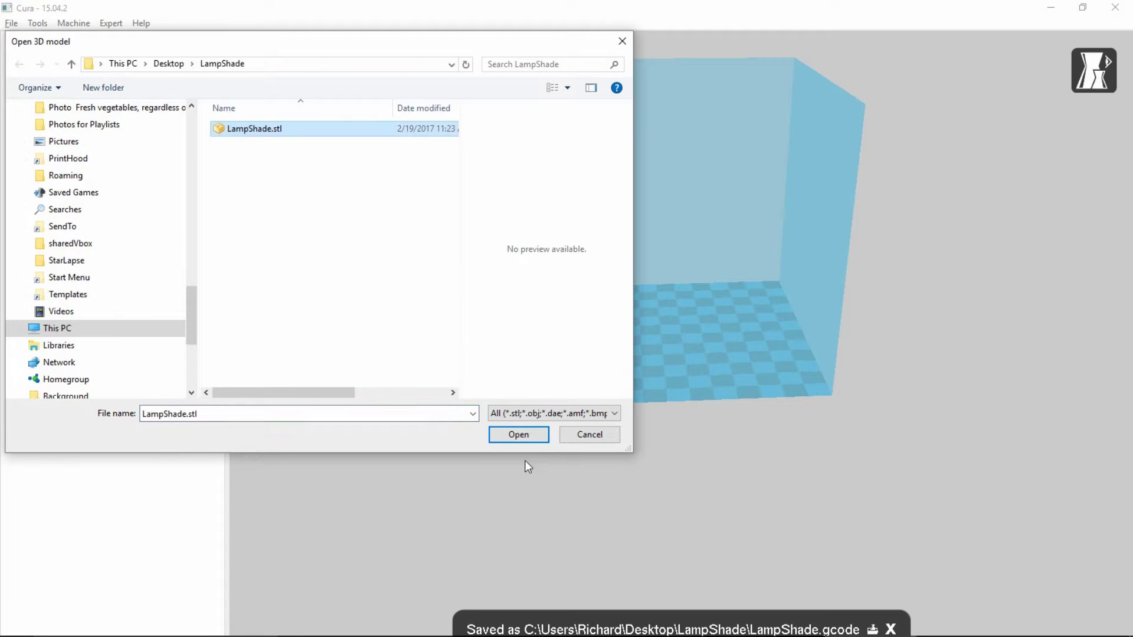
pyautogui.click(522, 437)
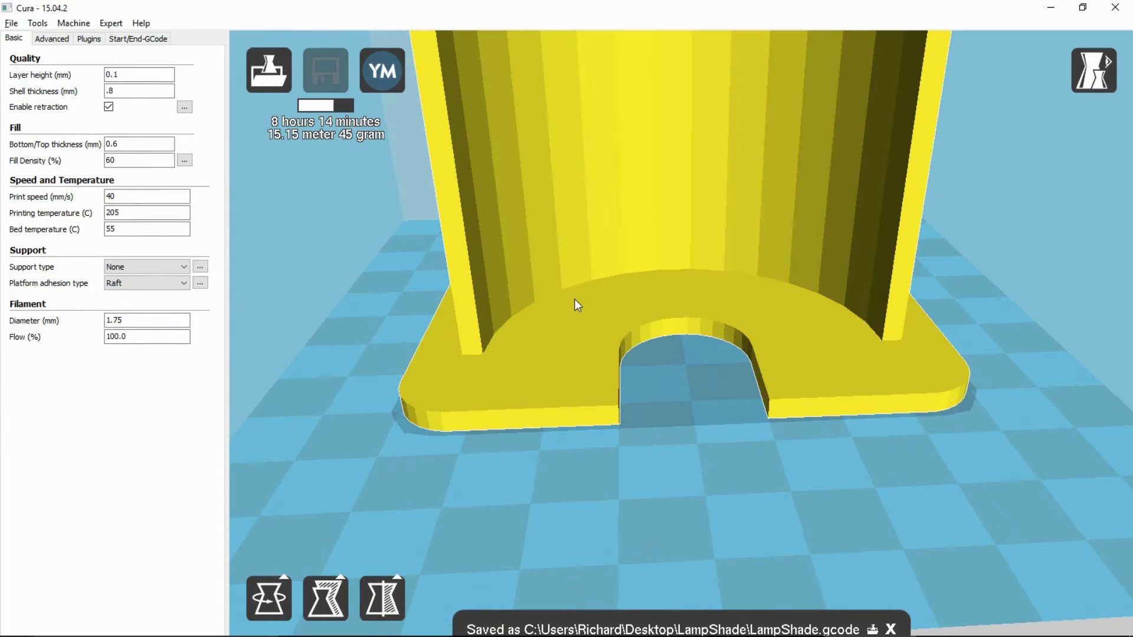
pyautogui.scroll(-2, 578, 206)
pyautogui.scroll(-3, 586, 260)
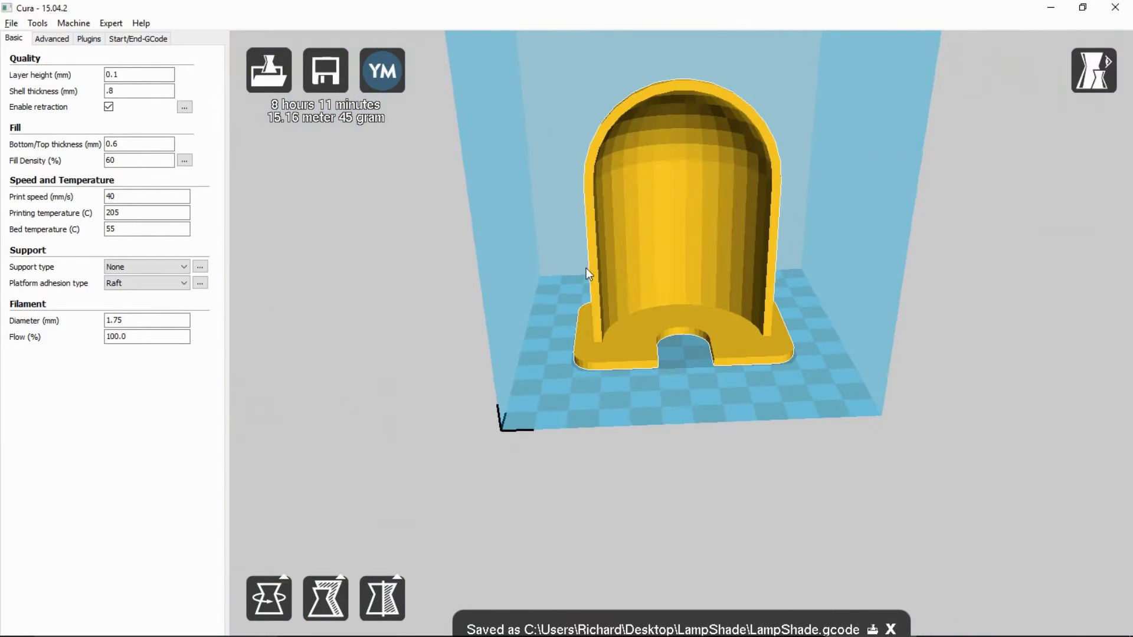
pyautogui.scroll(-2, 586, 269)
pyautogui.moveTo(597, 364); pyautogui.dragTo(643, 403, button='right')
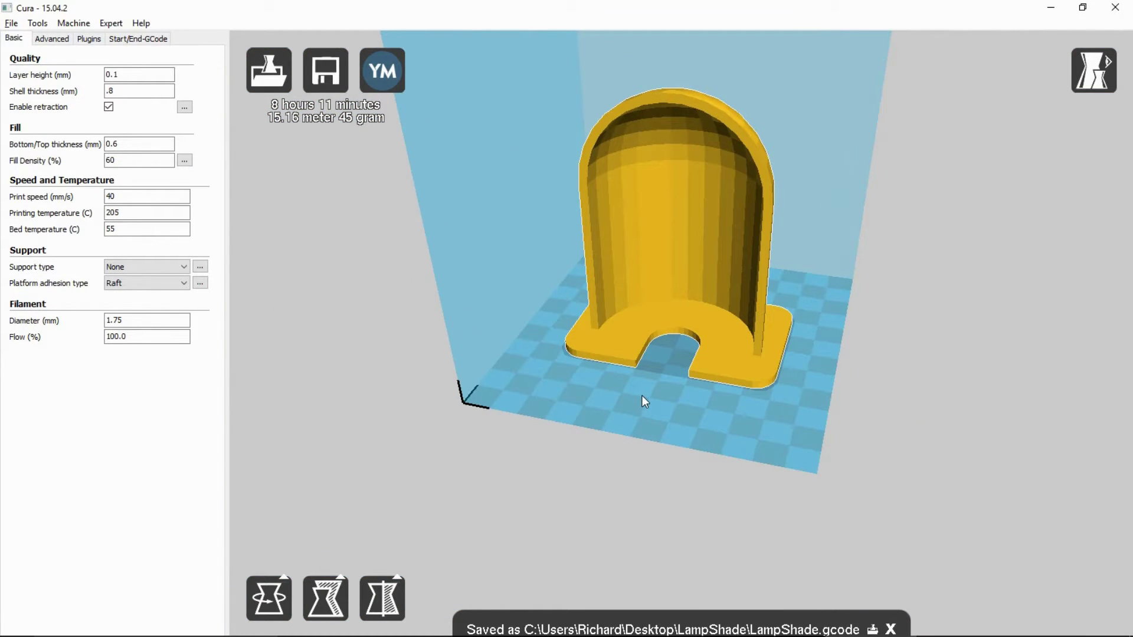
pyautogui.click(578, 380)
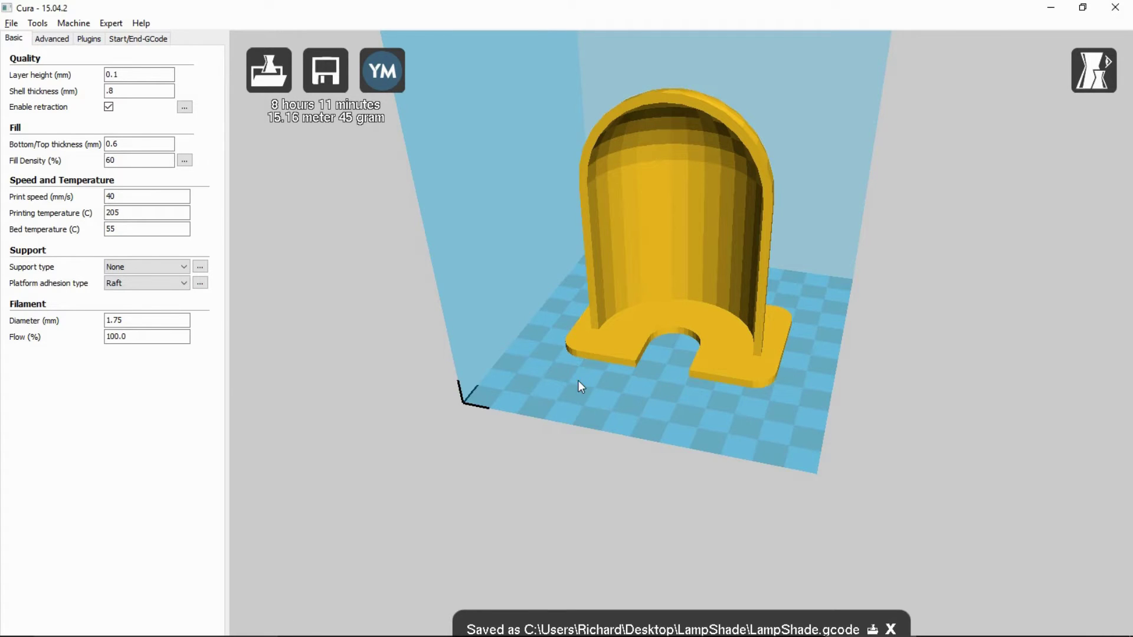
pyautogui.moveTo(578, 380); pyautogui.dragTo(711, 274, button='right')
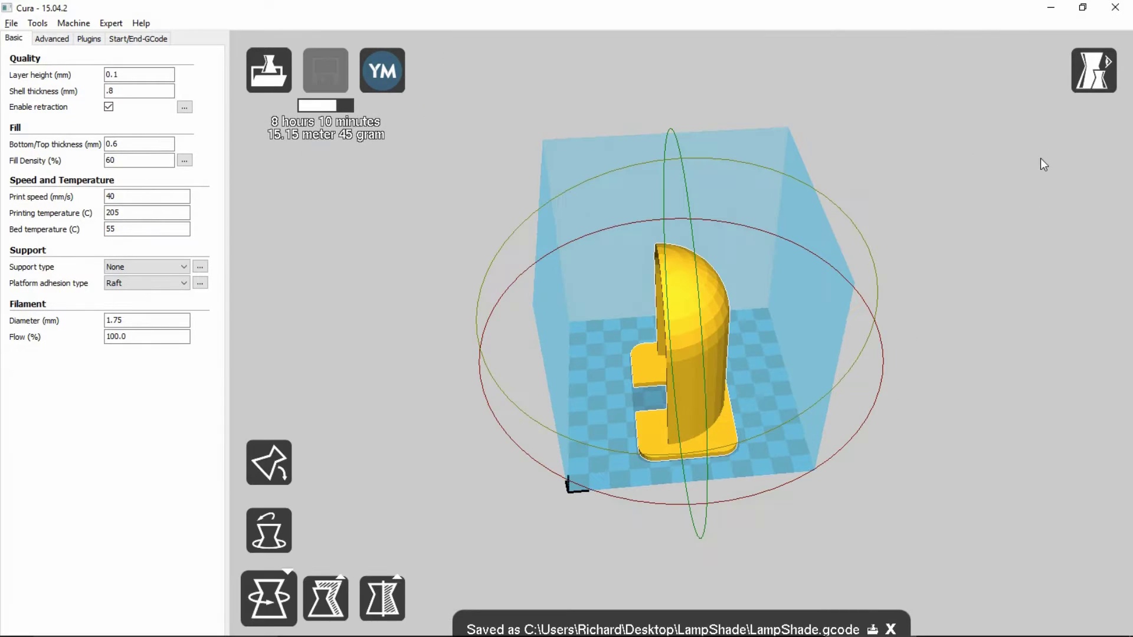
pyautogui.click(1096, 77)
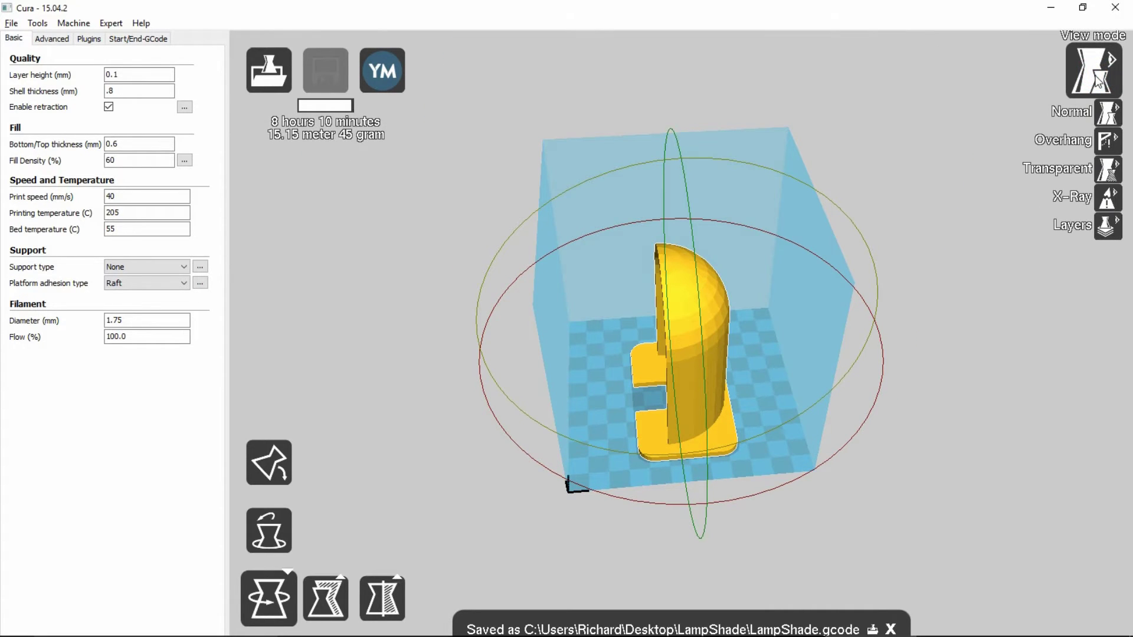
pyautogui.click(1109, 143)
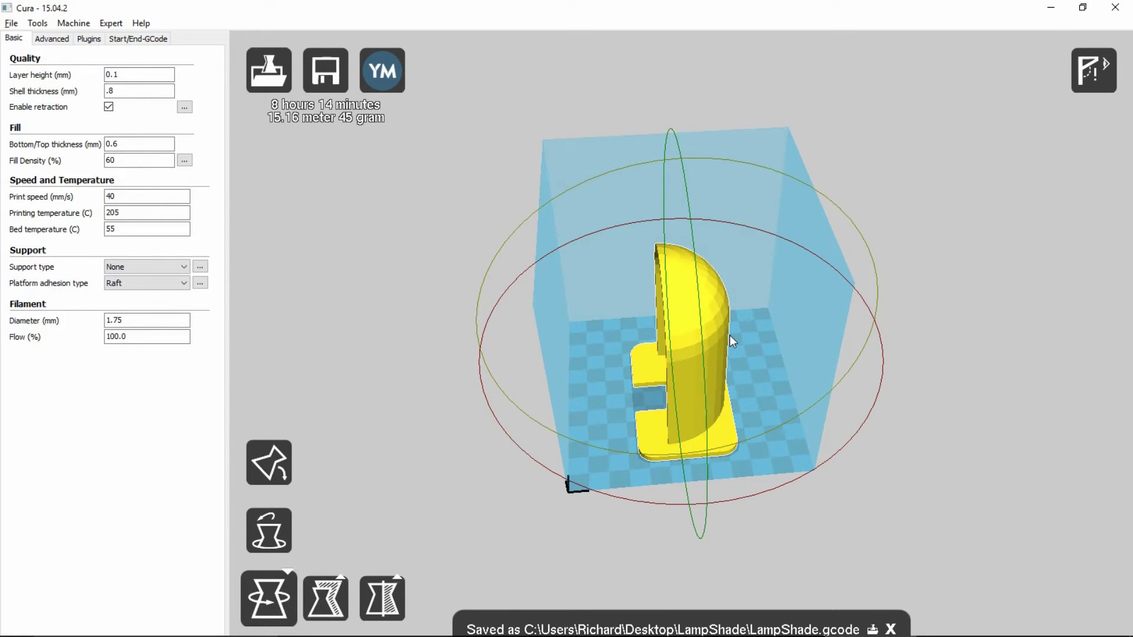
pyautogui.moveTo(741, 342); pyautogui.dragTo(768, 308, button='right')
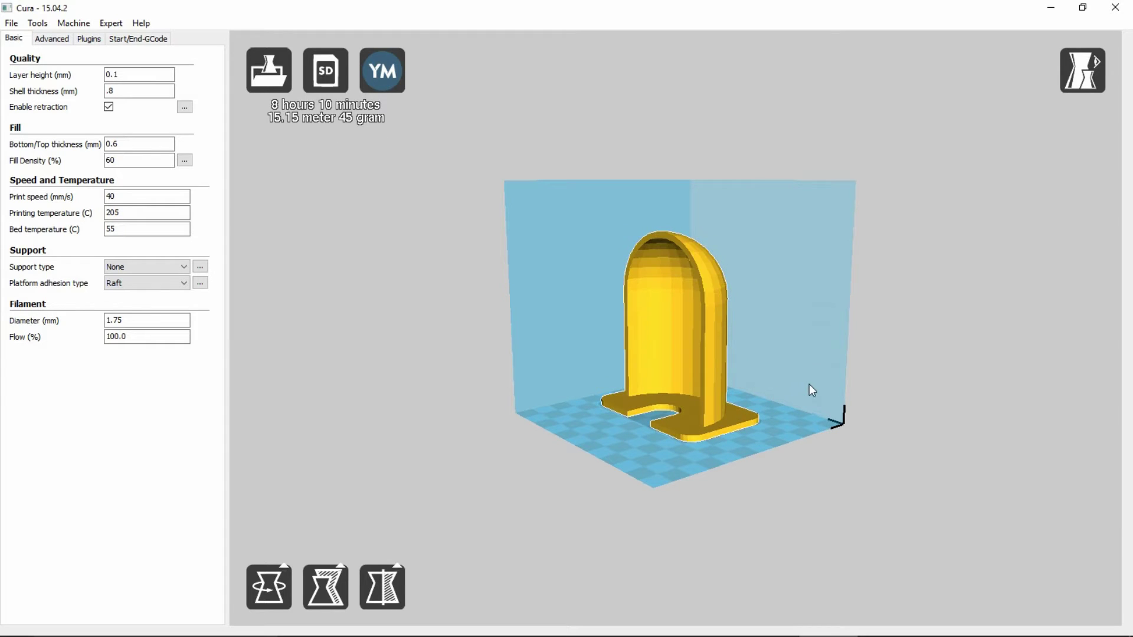
# Save the sliced lampshade G-code as ShadeNew.gcode in the LampShade folder.
pyautogui.moveTo(799, 388); pyautogui.dragTo(803, 389, button='right')
pyautogui.scroll(3, 688, 410)
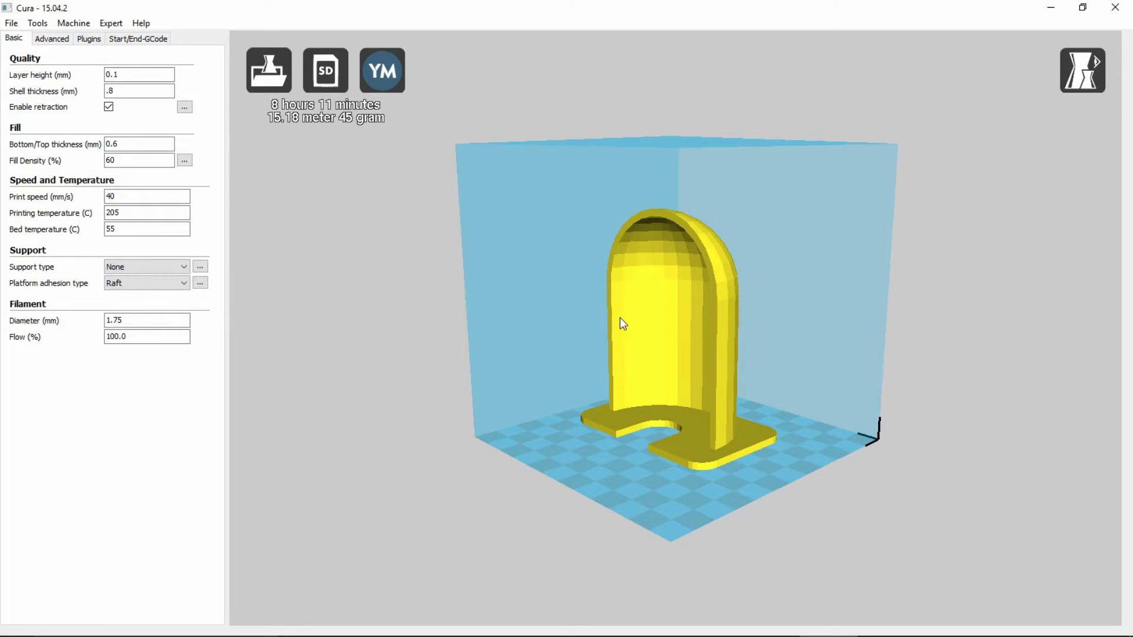
pyautogui.click(13, 24)
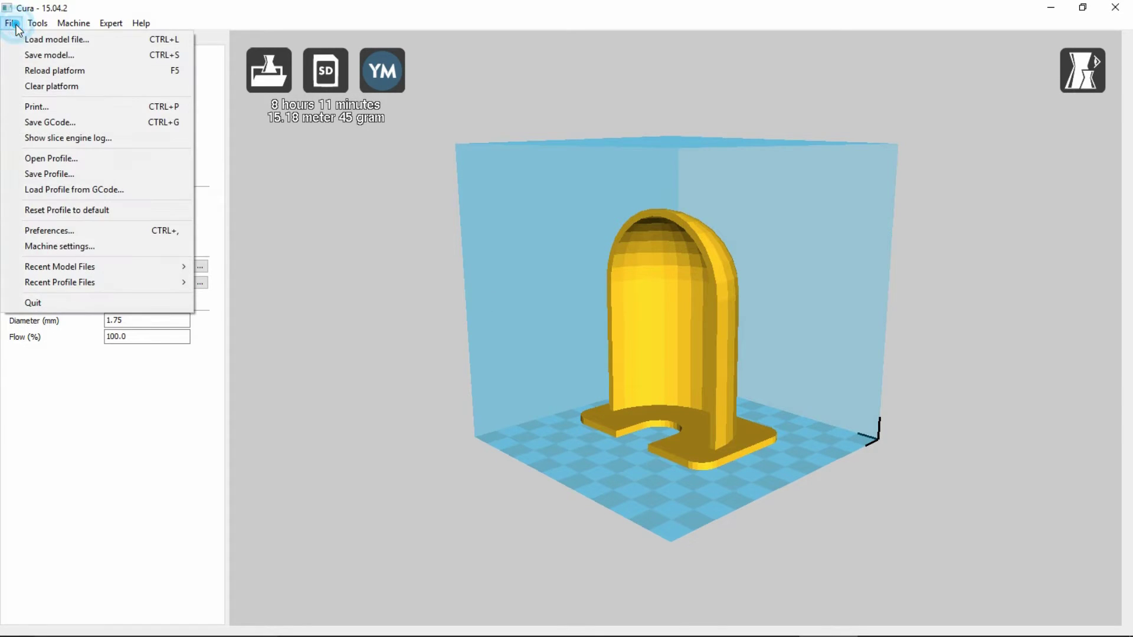
pyautogui.click(52, 123)
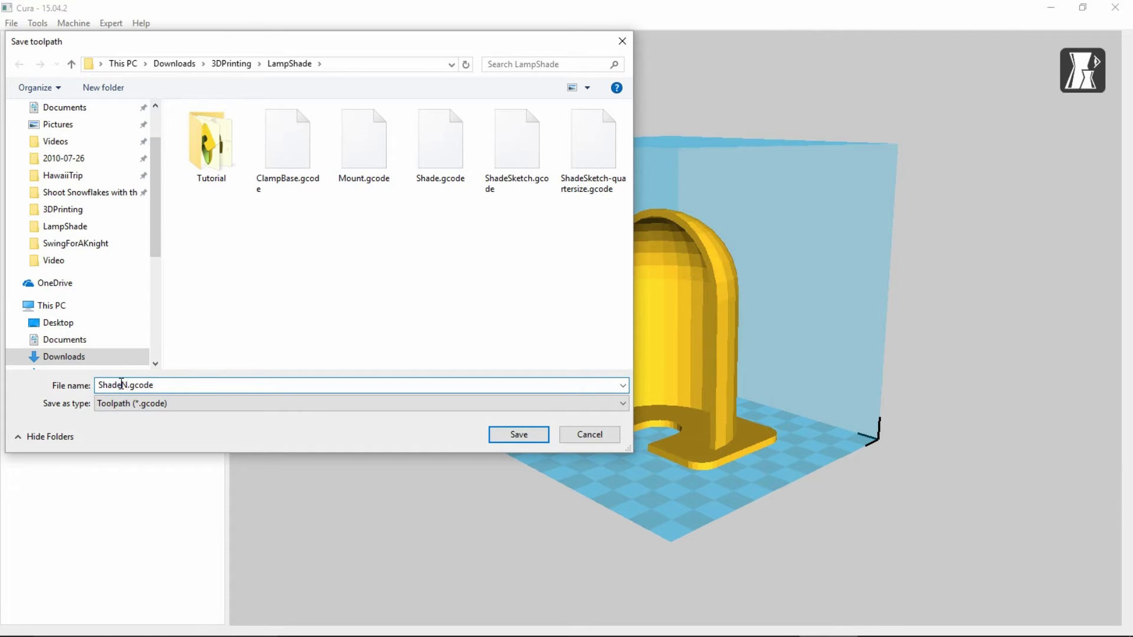
pyautogui.press('Return')
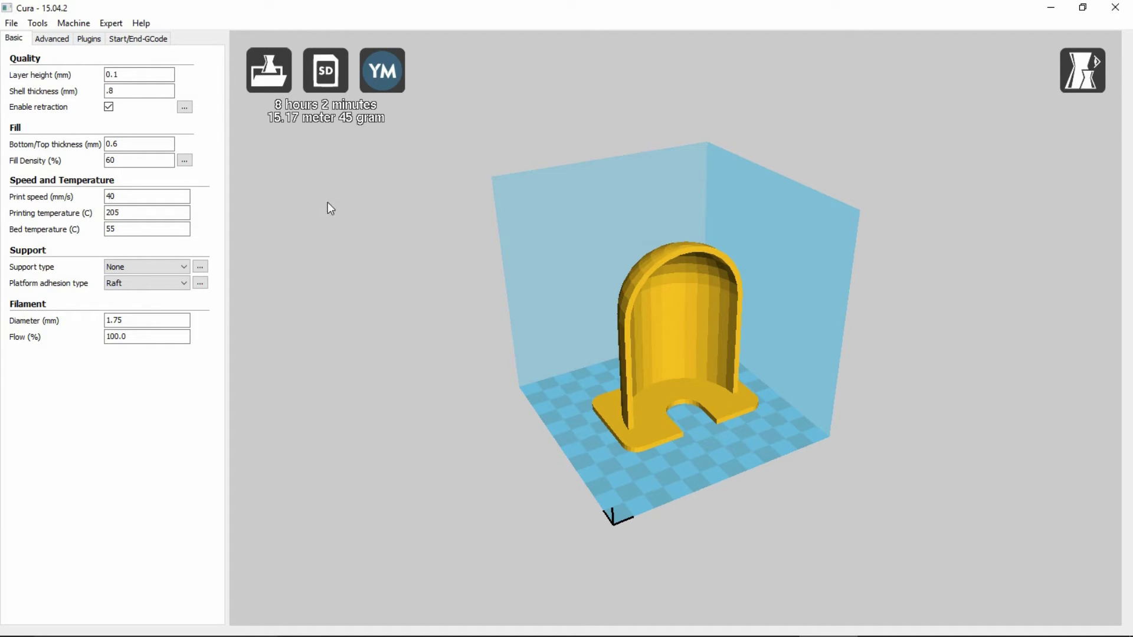
pyautogui.click(77, 27)
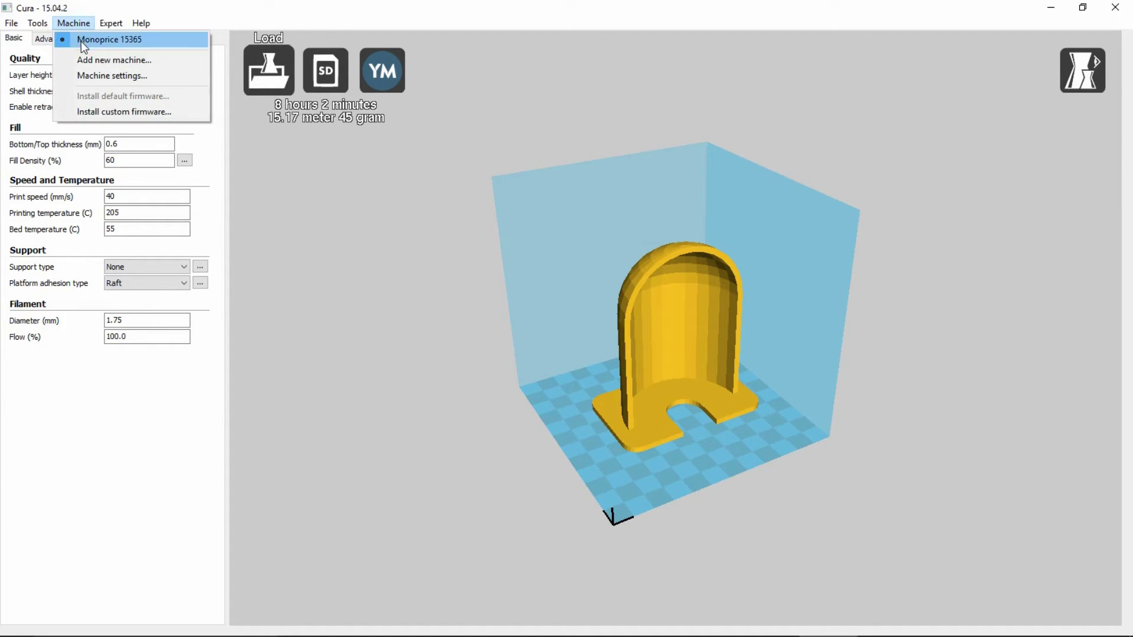
pyautogui.click(95, 76)
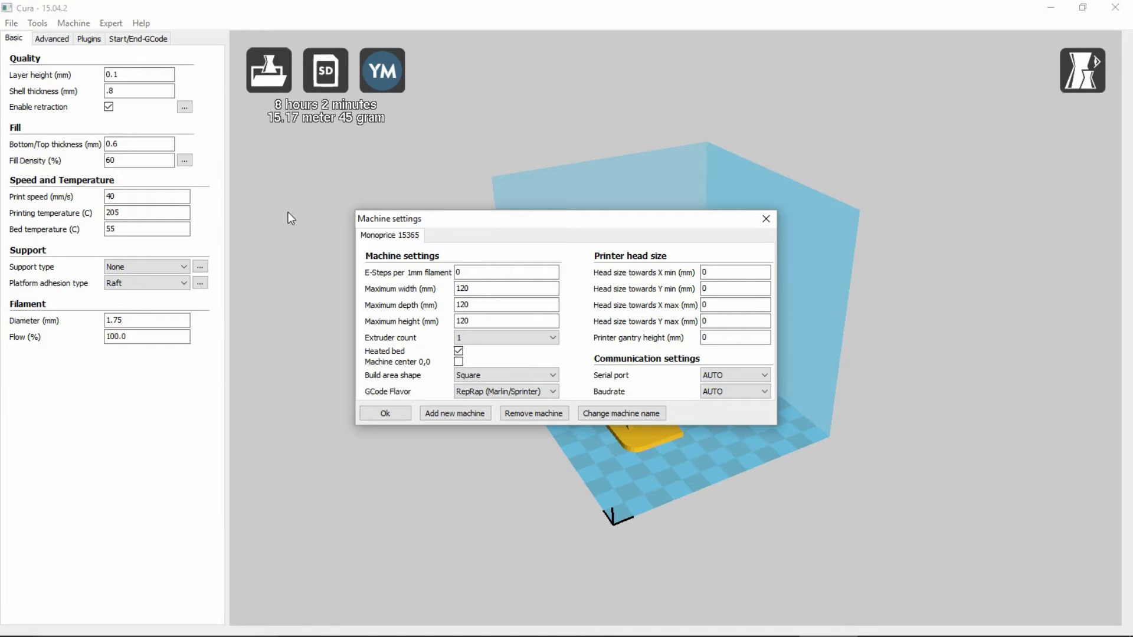
pyautogui.click(766, 218)
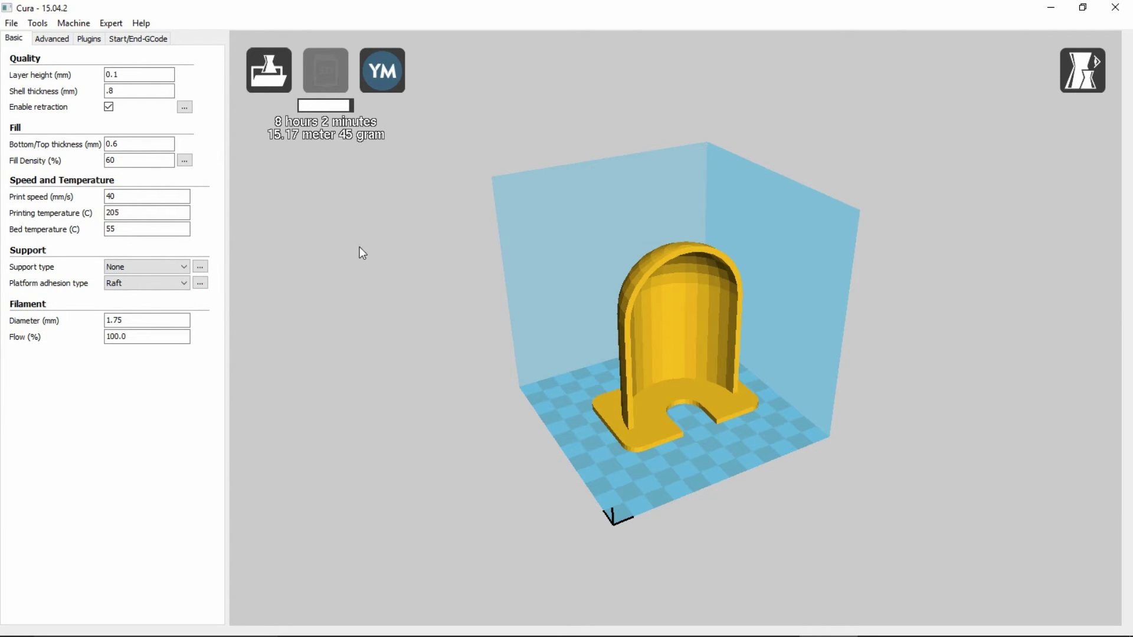
# Scale the selected lampshade uniformly by 0.25 to 20.0 × 12.5 × 23.8 mm.
pyautogui.click(651, 450)
pyautogui.click(332, 577)
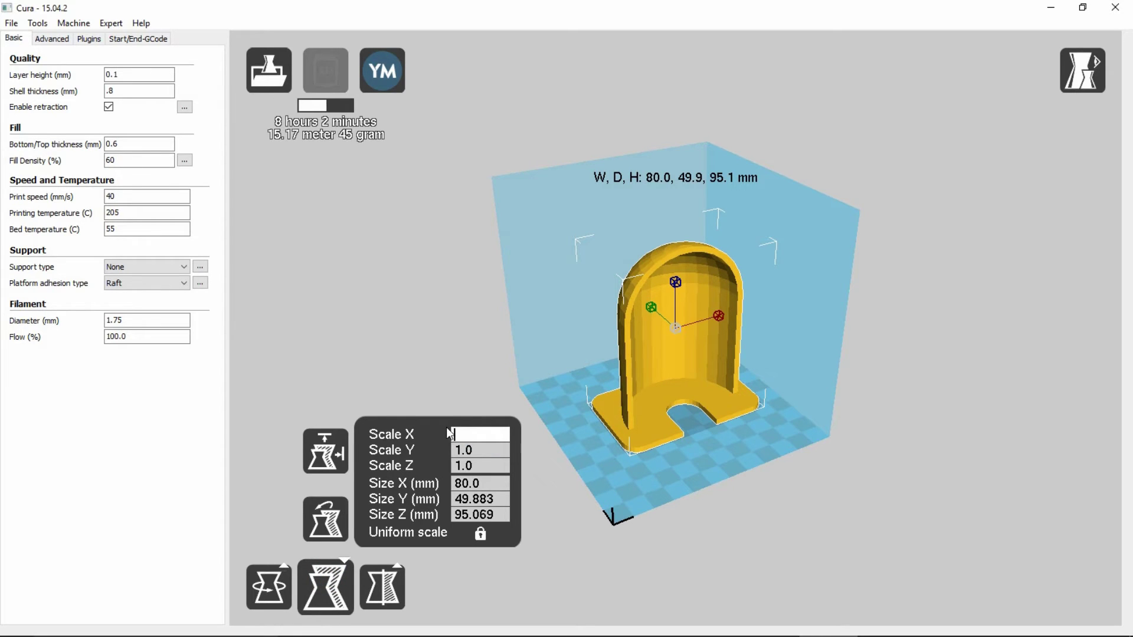
pyautogui.write('0.25')
pyautogui.press('Tab')
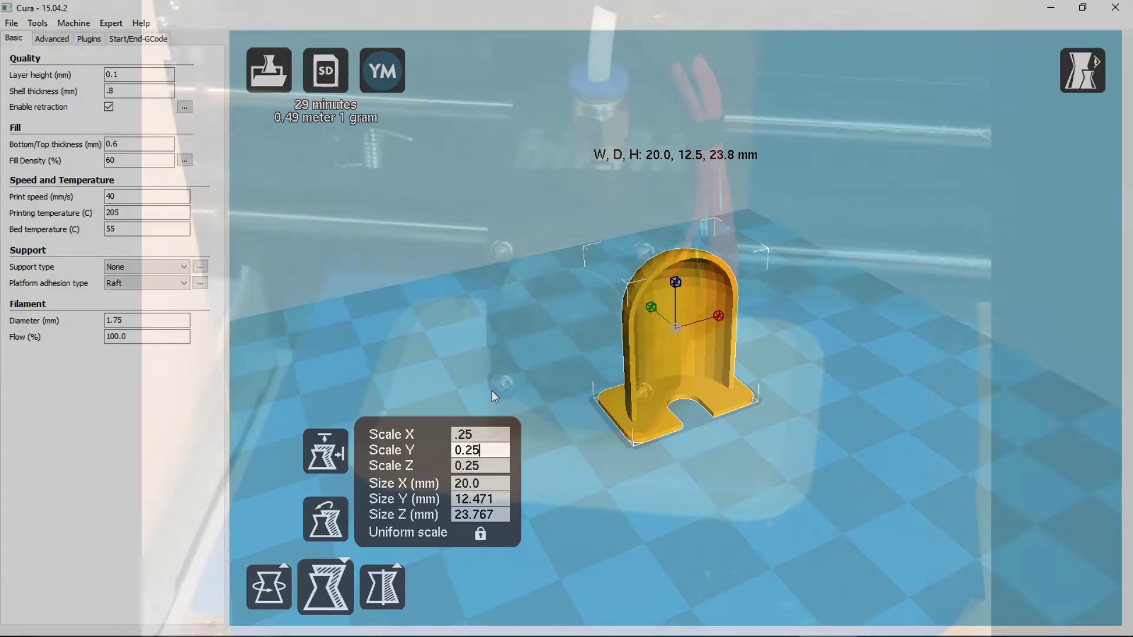